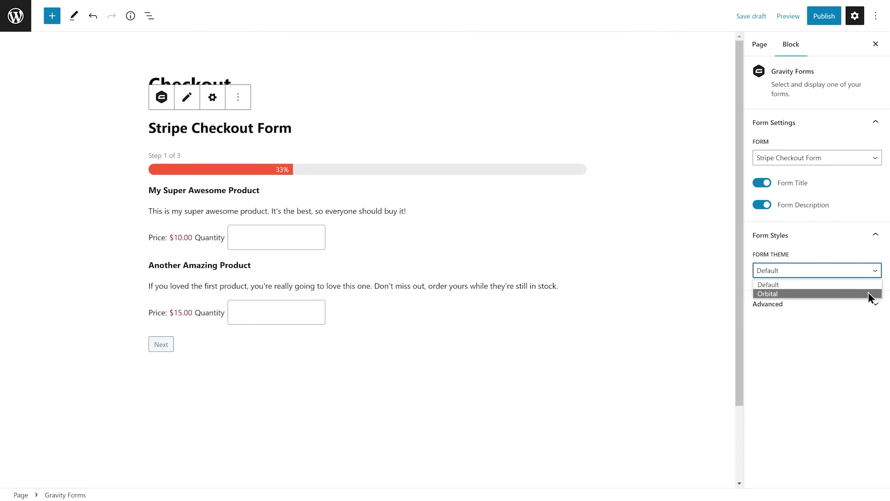
Apply the Orbital form theme and give the button a Black background
{"action": "left_click", "coordinate": [869, 292]}
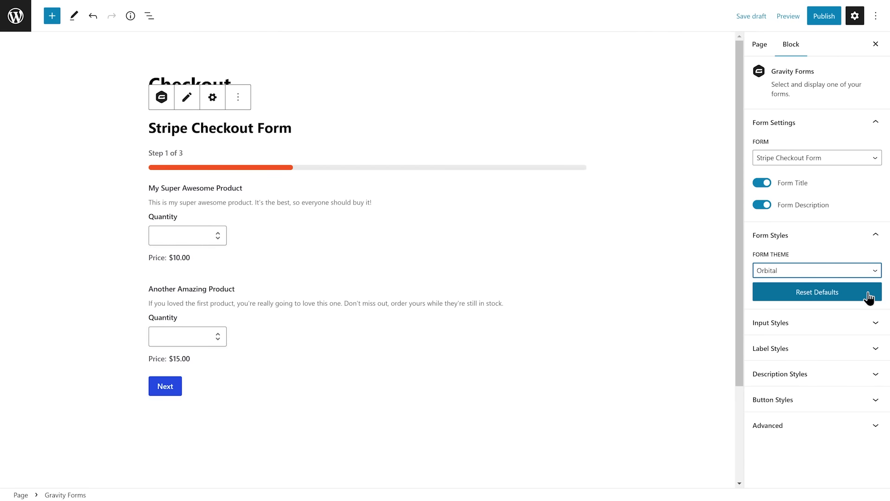
{"action": "left_click", "coordinate": [757, 397]}
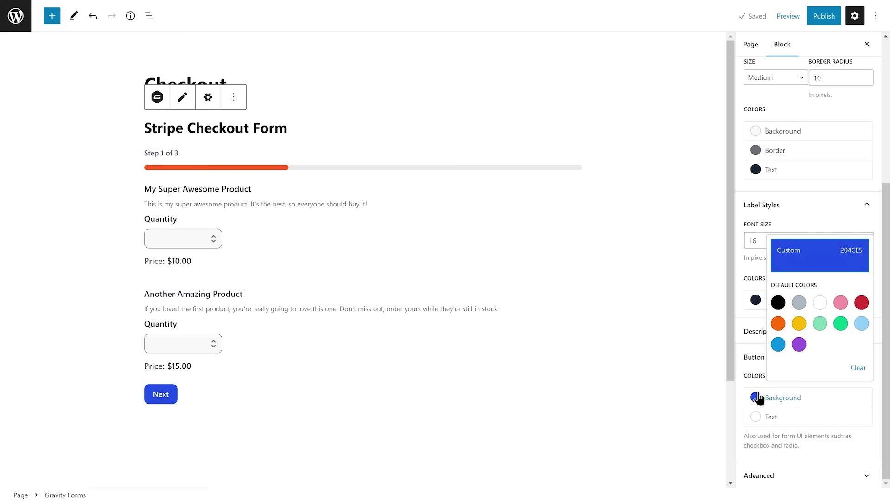
{"action": "left_click", "coordinate": [779, 302]}
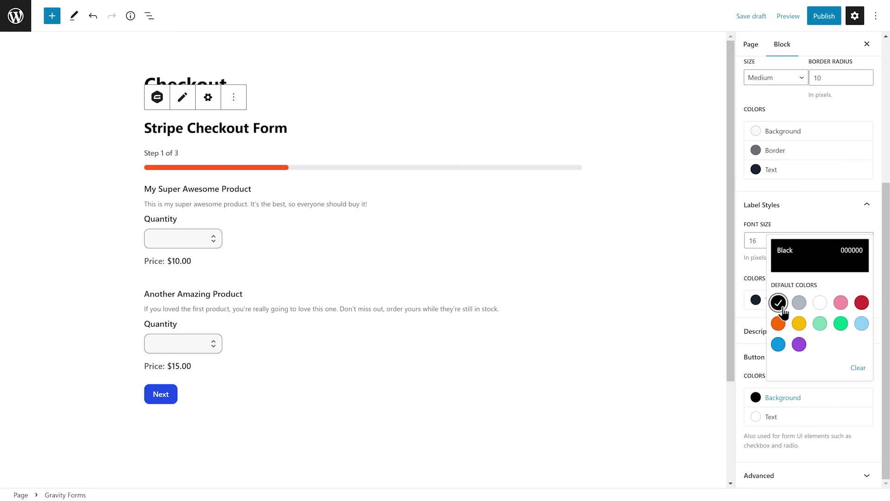
{"action": "left_click", "coordinate": [847, 450]}
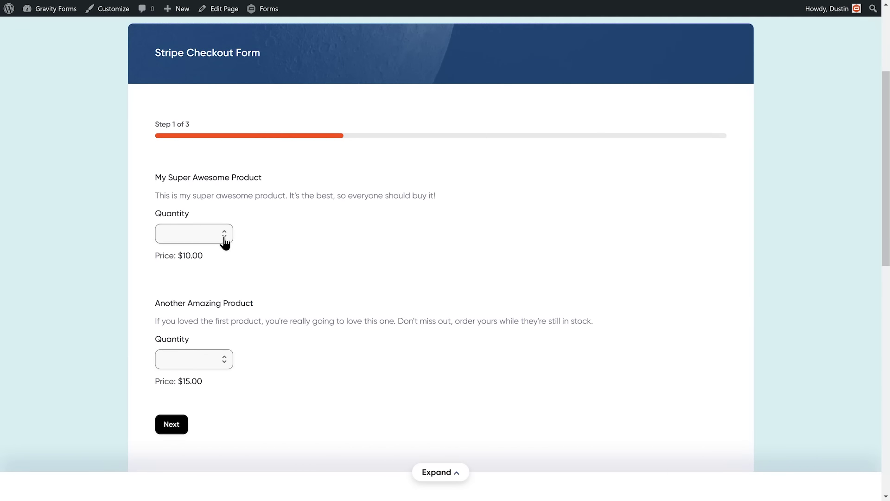
Order 2 of the first product and 1 of the second, then enter the name on step 2
{"action": "left_click", "coordinate": [224, 231]}
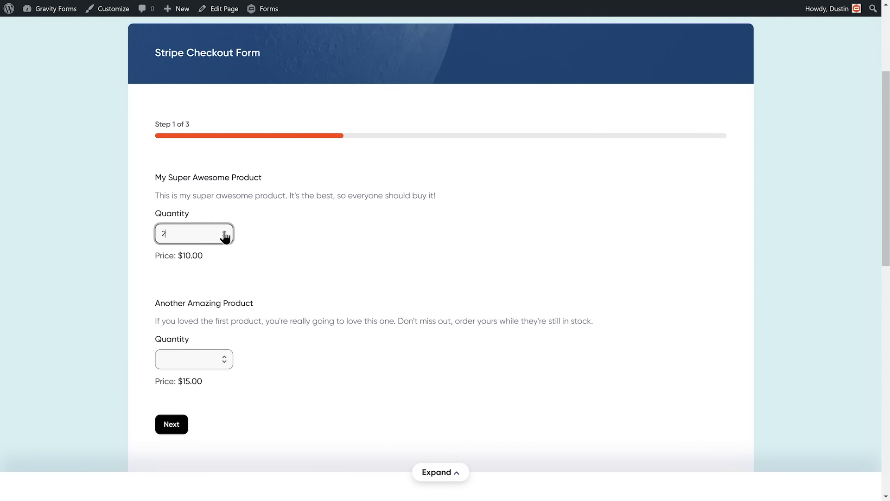
{"action": "left_click", "coordinate": [225, 357]}
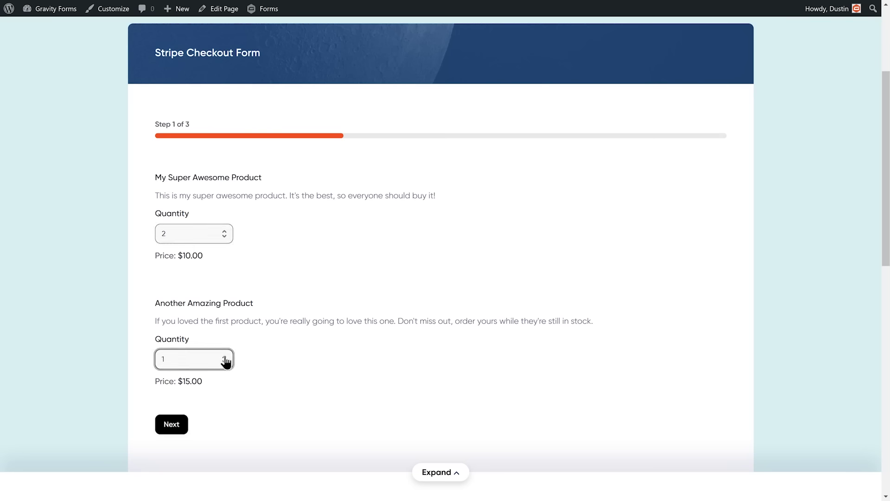
{"action": "key", "text": "Return"}
{"action": "type", "text": "Meg"}
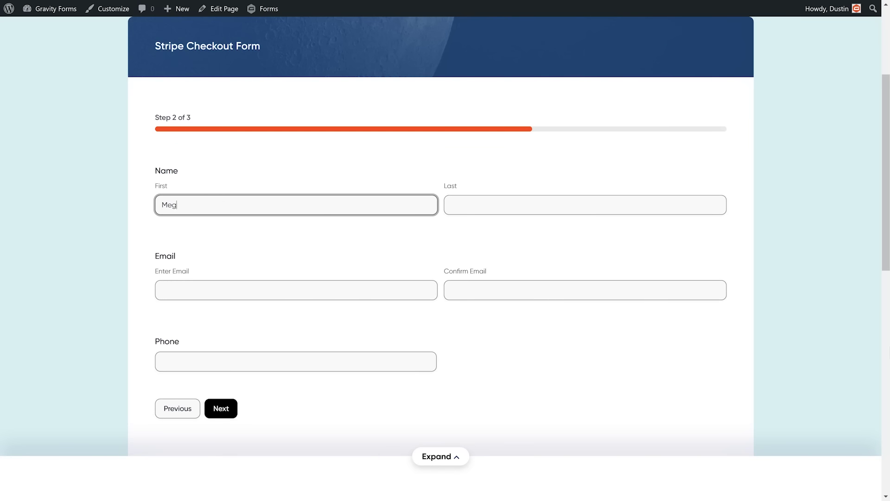
{"action": "type", "text": "an"}
{"action": "key", "text": "Tab"}
{"action": "type", "text": "Jo"}
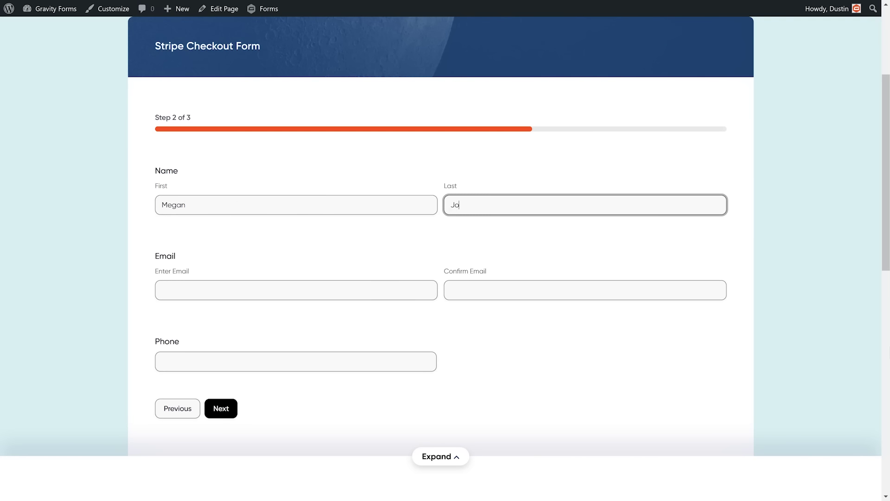
{"action": "type", "text": "nes"}
{"action": "key", "text": "Tab"}
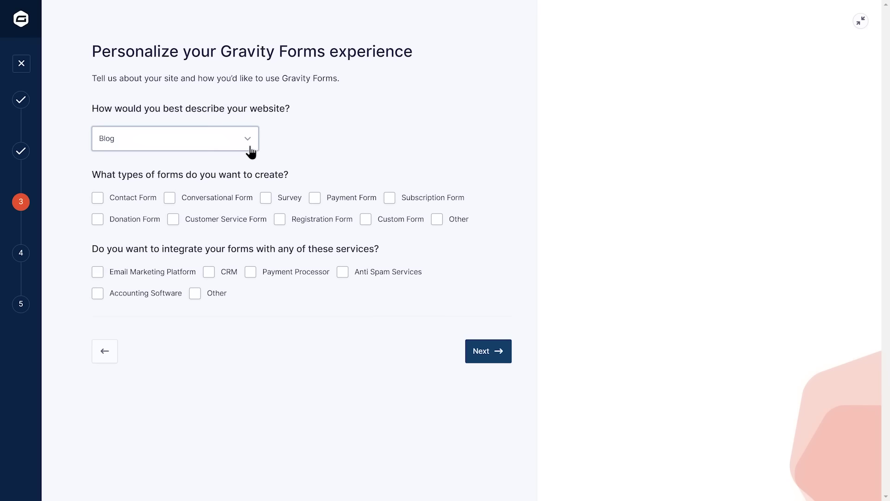
Describe the site as Small/Medium Business wanting Contact Forms, and opt into usage data sharing
{"action": "left_click", "coordinate": [247, 139]}
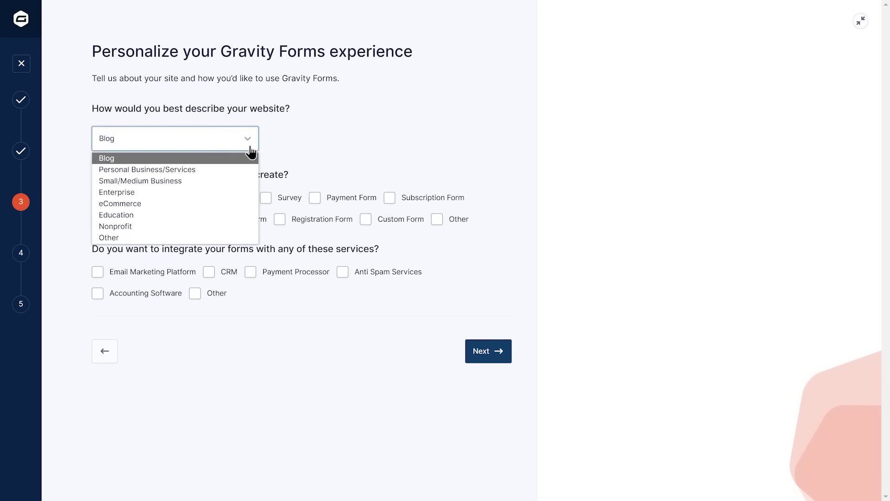
{"action": "left_click", "coordinate": [140, 181]}
{"action": "left_click", "coordinate": [97, 198]}
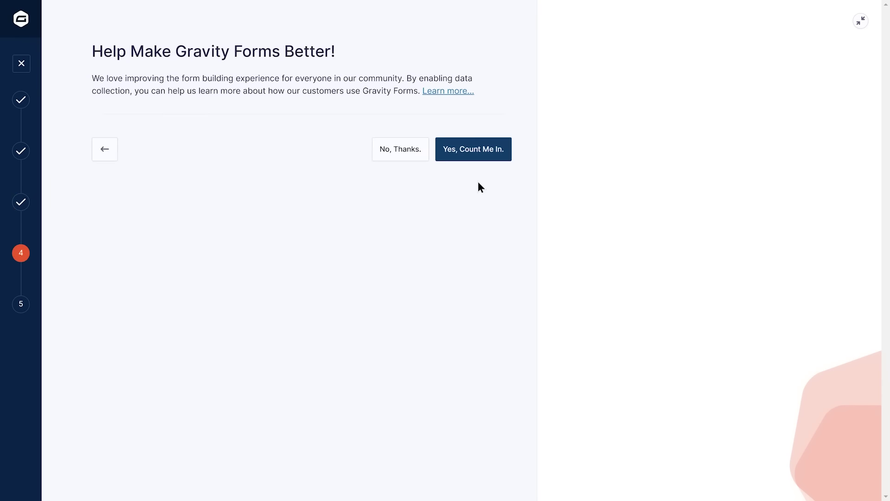
{"action": "left_click", "coordinate": [479, 149]}
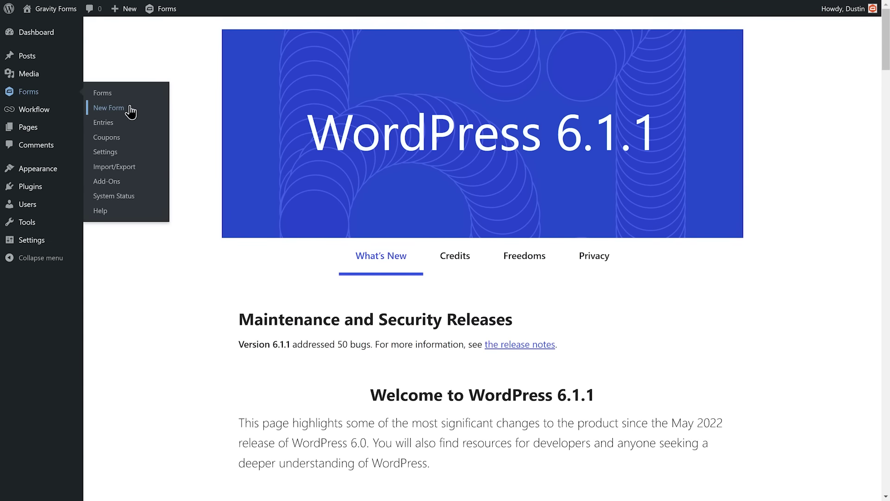
Create a new form from the Stripe Checkout Form template
{"action": "left_click", "coordinate": [131, 111]}
{"action": "scroll", "coordinate": [440, 248], "scroll_direction": "down", "scroll_amount": 3}
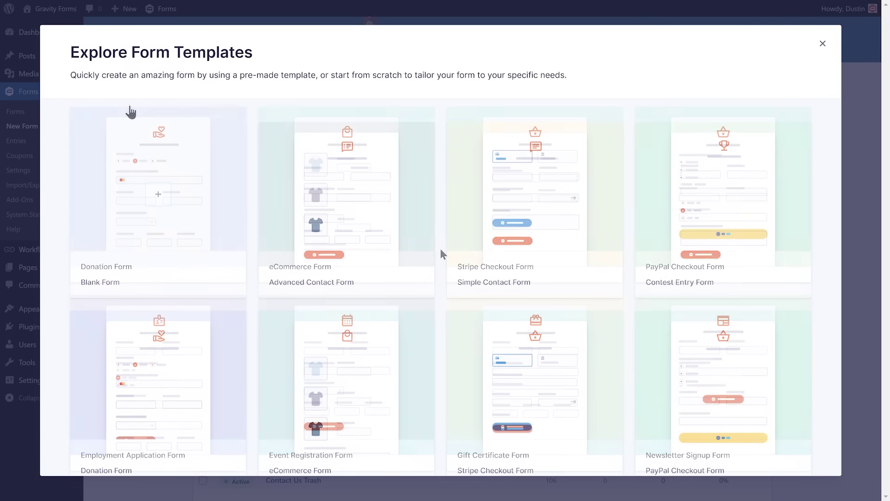
{"action": "mouse_move", "coordinate": [534, 201]}
{"action": "left_click", "coordinate": [507, 178]}
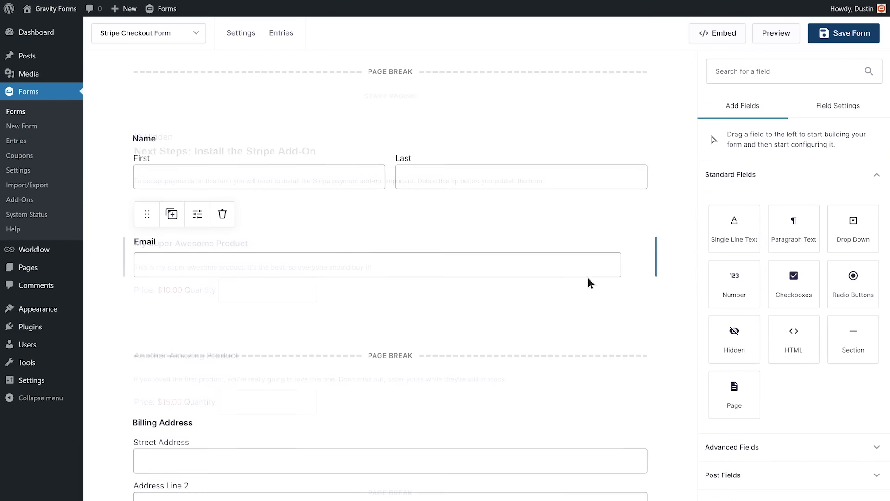
Enable Email confirmation, add a narrowed Phone field below Email, and save the form
{"action": "left_click", "coordinate": [588, 277]}
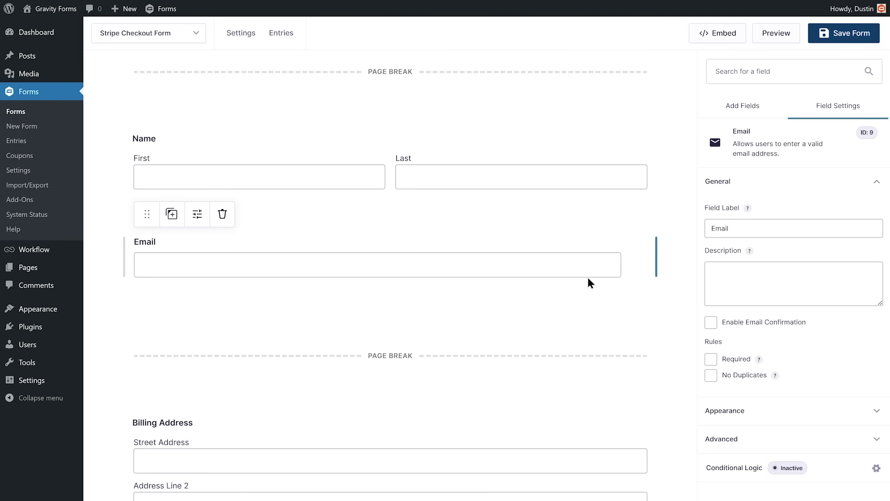
{"action": "left_click", "coordinate": [710, 323]}
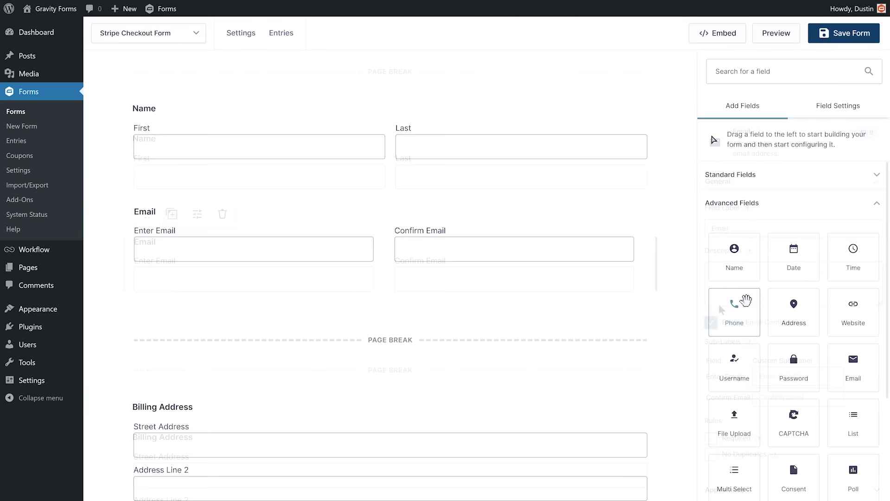
{"action": "left_click_drag", "start_coordinate": [735, 306], "coordinate": [588, 297]}
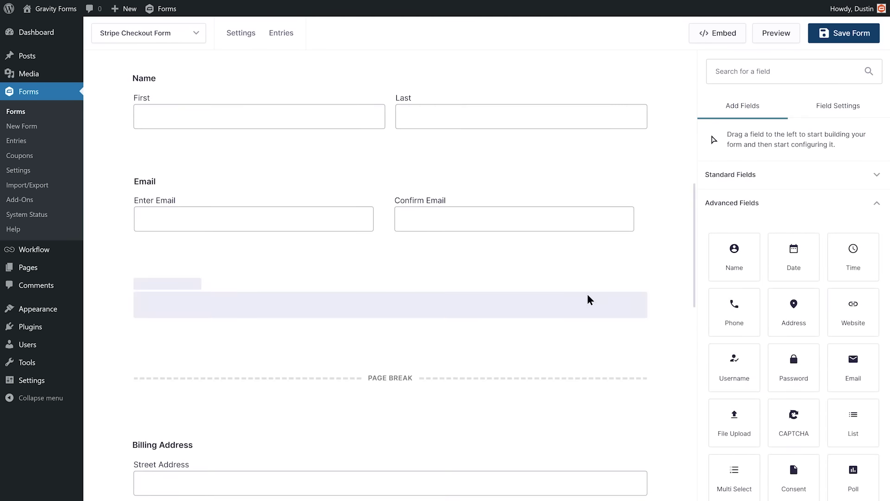
{"action": "left_click_drag", "start_coordinate": [654, 299], "coordinate": [383, 299]}
{"action": "left_click", "coordinate": [849, 36]}
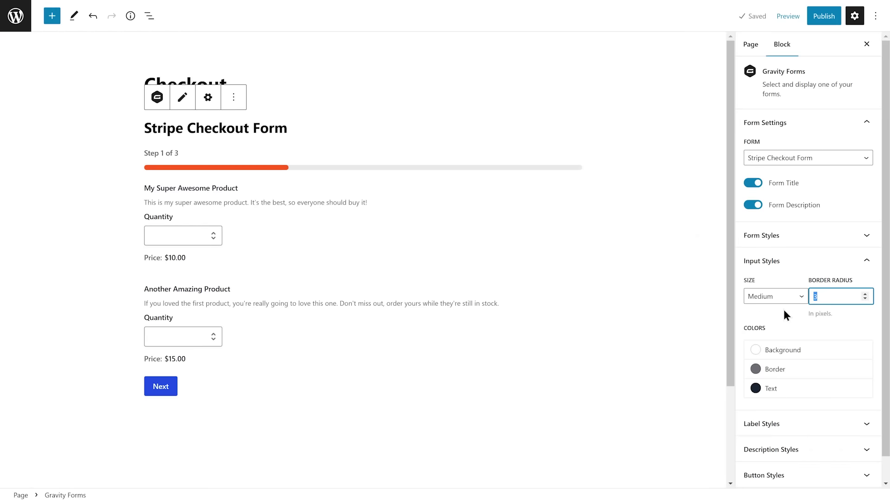
{"action": "type", "text": "10"}
Set the input border radius to 10 px and the input background to custom colour F8F8F8
{"action": "left_click", "coordinate": [785, 314]}
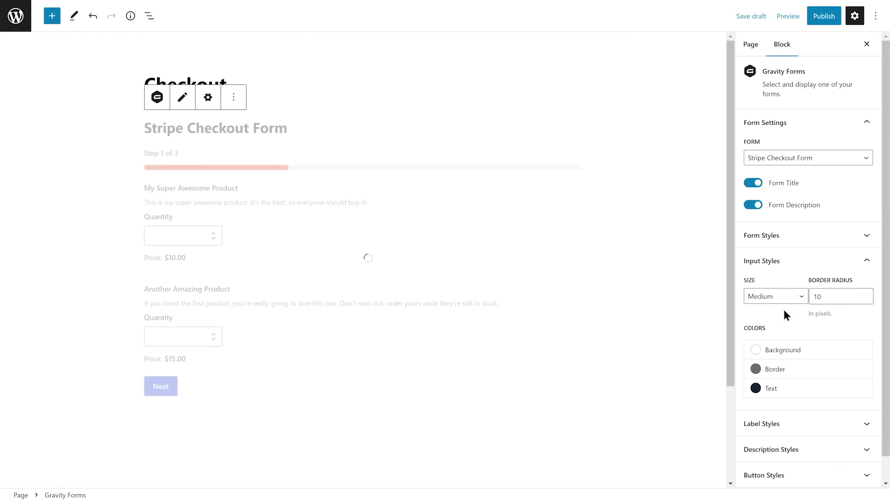
{"action": "left_click", "coordinate": [802, 350]}
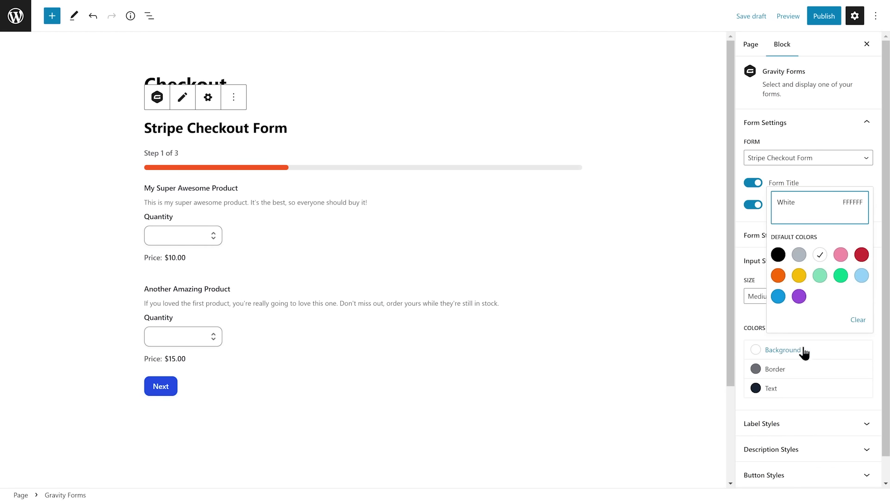
{"action": "left_click", "coordinate": [806, 222]}
{"action": "left_click", "coordinate": [765, 232]}
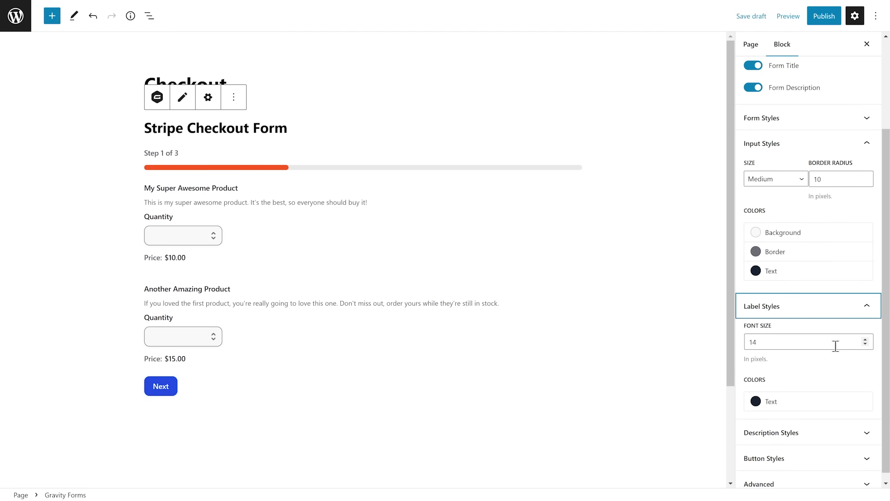
Set the label font size to 16 px and the button background to Black
{"action": "left_click", "coordinate": [866, 339]}
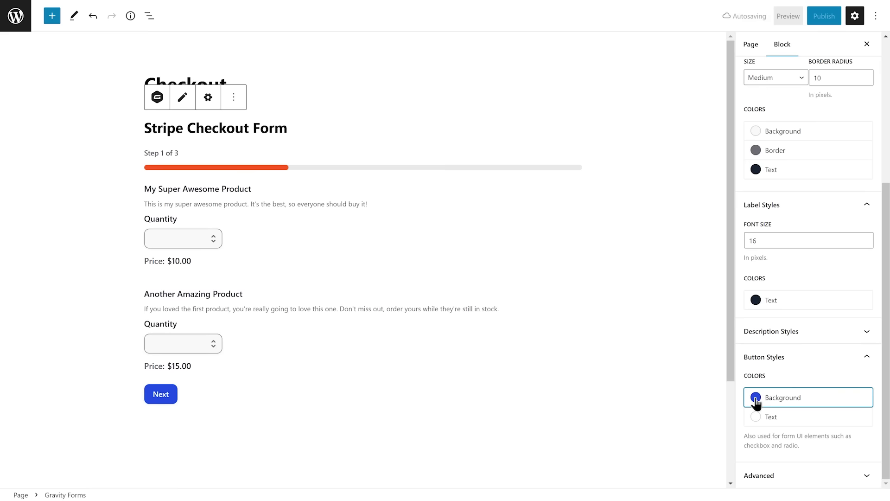
{"action": "left_click", "coordinate": [756, 398]}
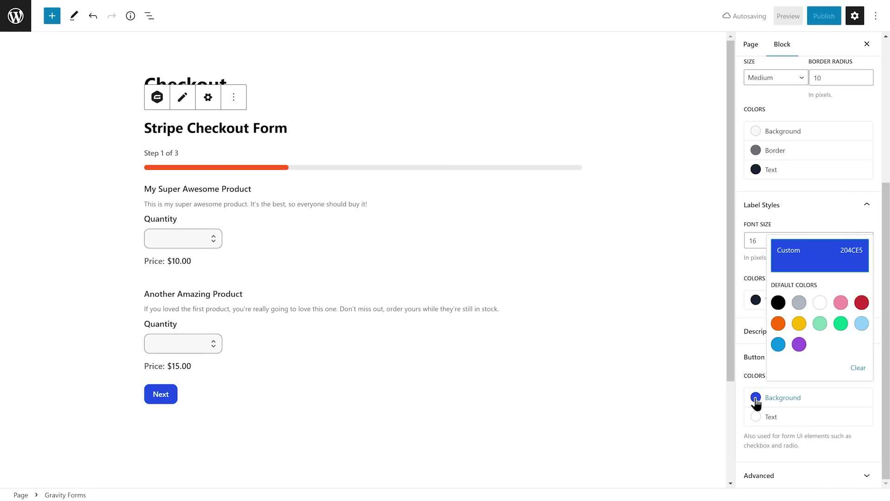
{"action": "left_click", "coordinate": [779, 302]}
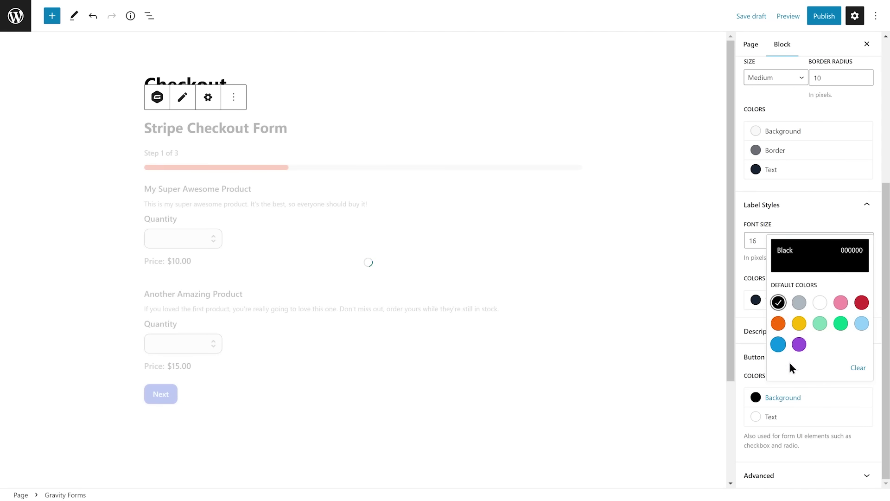